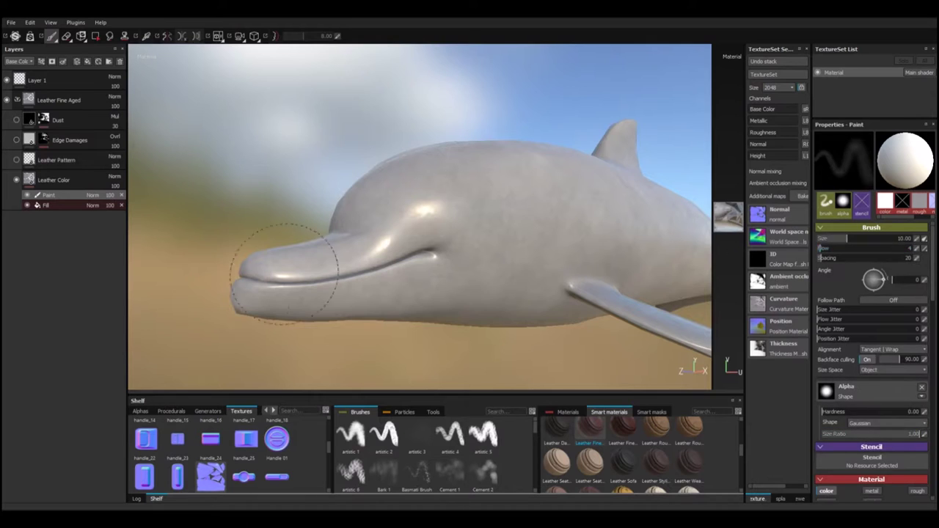
Orbit the dolphin to a front-side view and bring up Layer 1's fill settings for height
{"action": "left_click_drag", "start_coordinate": [286, 272], "coordinate": [423, 219], "text": "alt"}
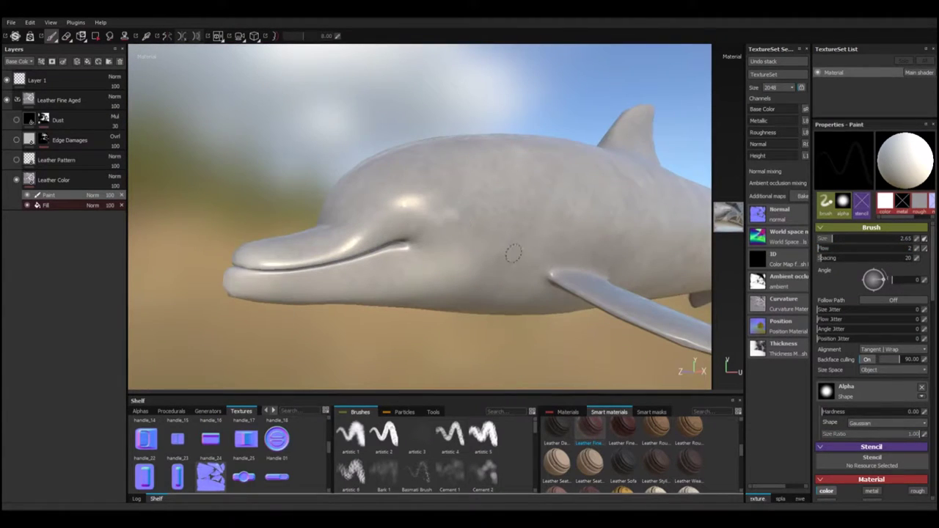
{"action": "mouse_move", "coordinate": [513, 254]}
{"action": "left_mouse_down", "text": "alt"}
{"action": "mouse_move", "coordinate": [536, 242]}
{"action": "mouse_move", "coordinate": [602, 257]}
{"action": "mouse_move", "coordinate": [514, 249]}
{"action": "mouse_move", "coordinate": [511, 167]}
{"action": "mouse_move", "coordinate": [411, 221]}
{"action": "left_mouse_up", "text": "alt"}
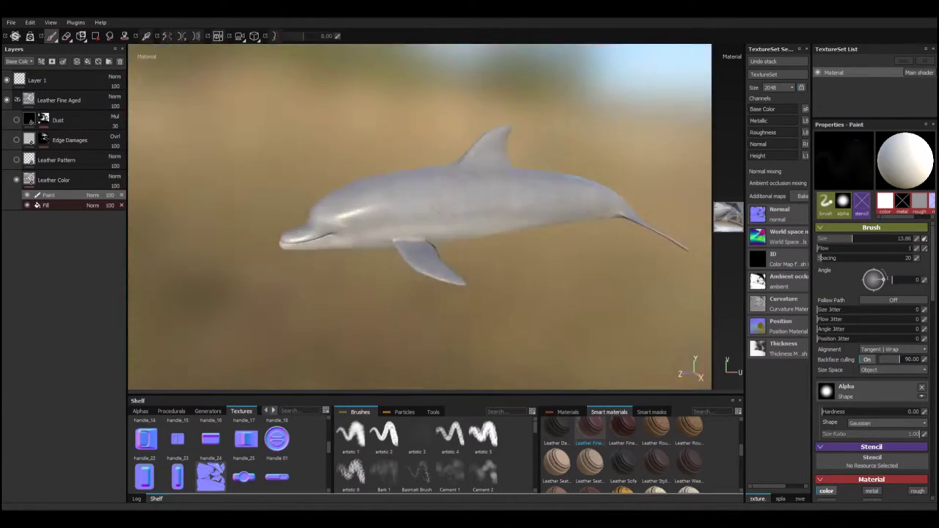
{"action": "right_click_drag", "start_coordinate": [411, 220], "coordinate": [314, 219], "text": "alt"}
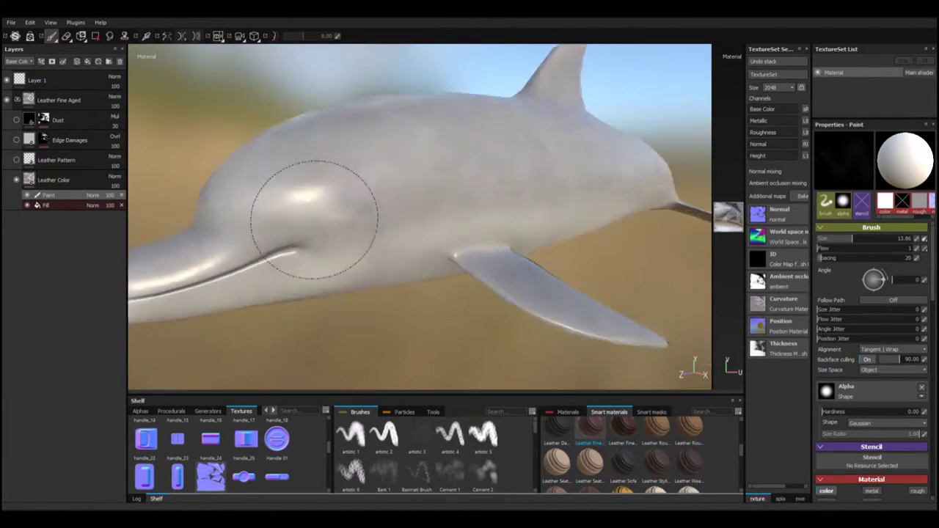
{"action": "left_click_drag", "start_coordinate": [314, 218], "coordinate": [411, 220], "text": "alt"}
{"action": "left_click", "coordinate": [59, 180]}
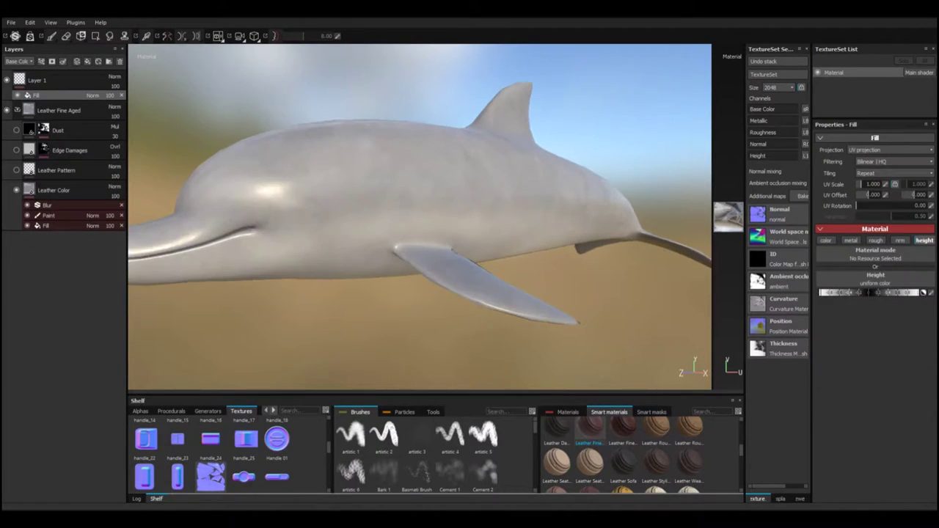
Switch to projection painting to paint the glossy eye onto the model
{"action": "key", "text": "3"}
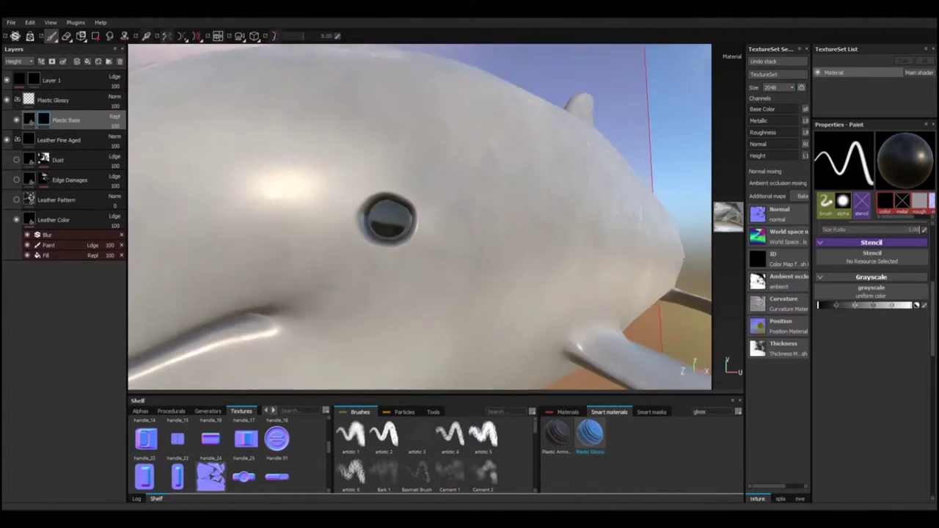
Dab height paint just above the dolphin's eye on Layer 1
{"action": "left_click", "coordinate": [409, 161]}
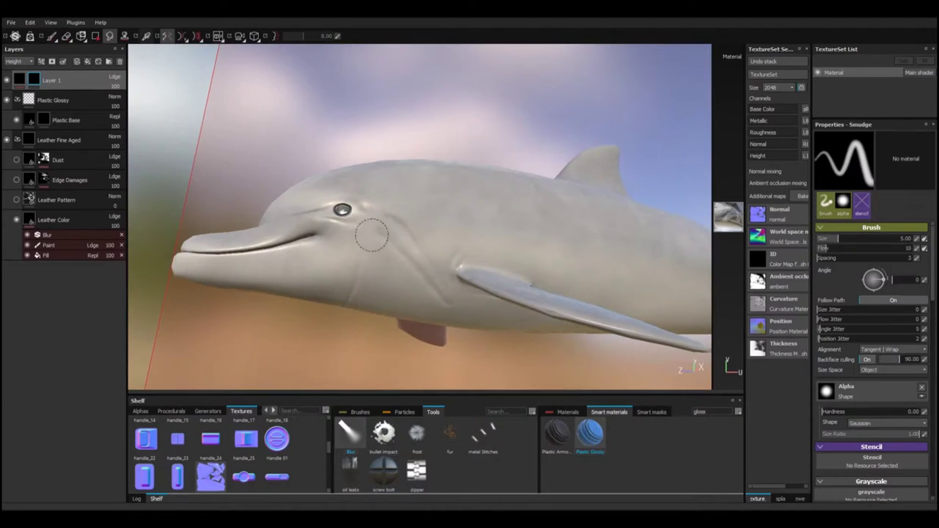
Paint the blowhole on top of the head, erasing stray height, and switch to smudging
{"action": "scroll", "coordinate": [414, 207], "scroll_direction": "down", "scroll_amount": 3}
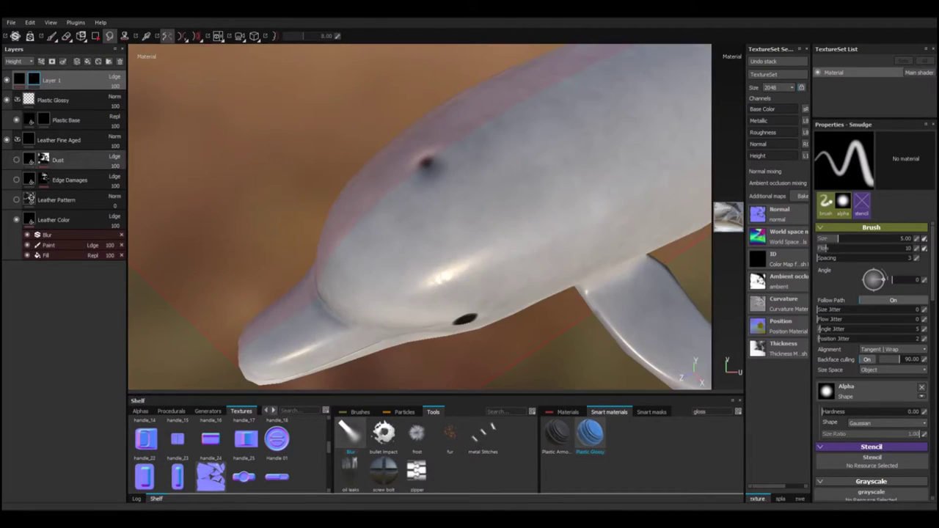
{"action": "key", "text": "1"}
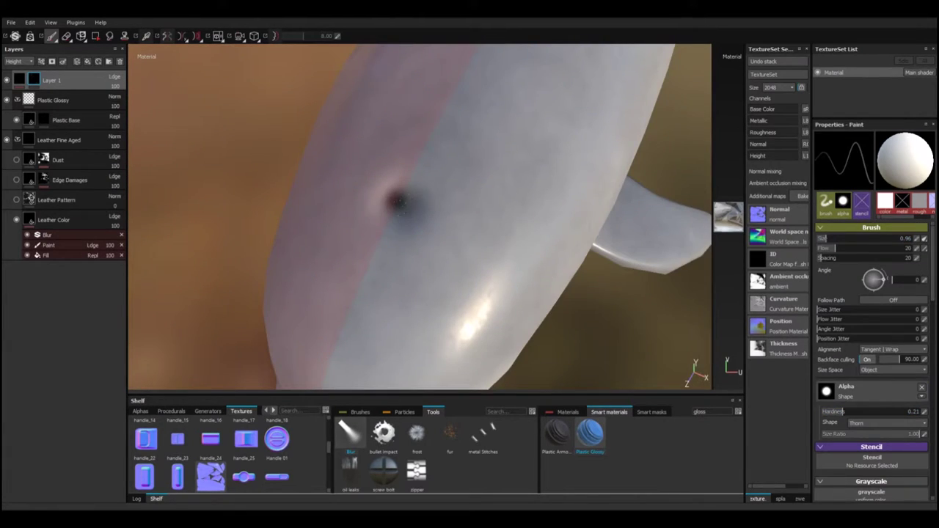
{"action": "key", "text": "2"}
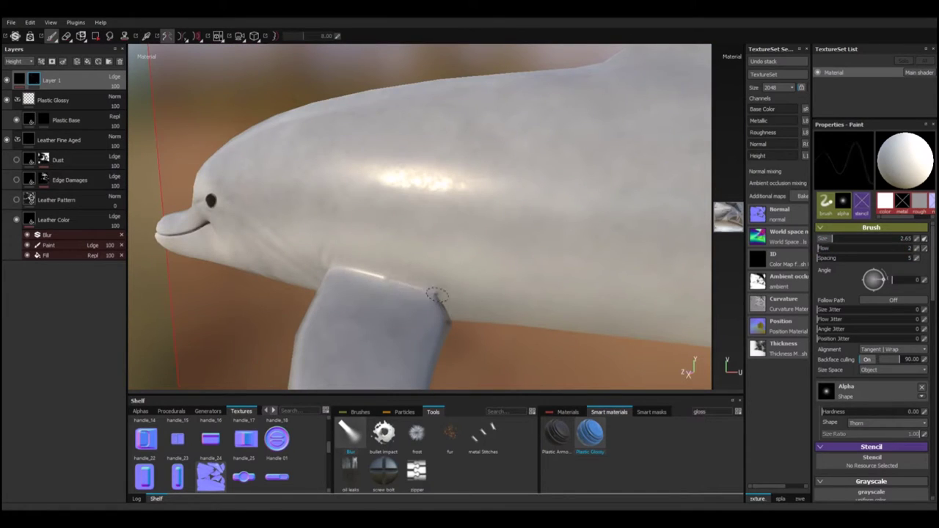
{"action": "left_click_drag", "start_coordinate": [437, 295], "coordinate": [415, 334], "text": "alt"}
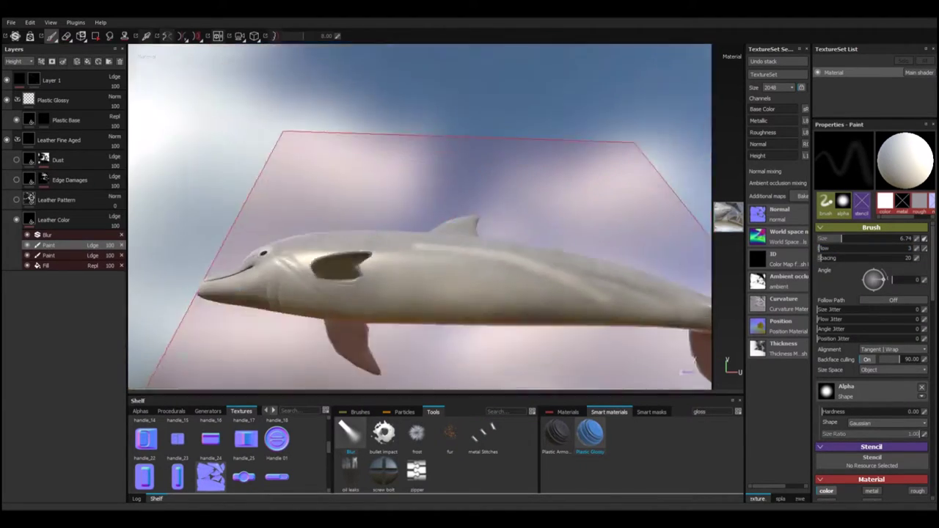
{"action": "mouse_move", "coordinate": [405, 262]}
{"action": "left_mouse_down", "text": "alt"}
{"action": "mouse_move", "coordinate": [314, 252]}
{"action": "mouse_move", "coordinate": [491, 255]}
{"action": "mouse_move", "coordinate": [440, 257]}
{"action": "mouse_move", "coordinate": [470, 250]}
{"action": "left_mouse_up", "text": "alt"}
{"action": "key", "text": "5"}
Duplicate Layer 1 and smudge the height detail across the body and fin
{"action": "key", "text": "ctrl+d"}
{"action": "scroll", "coordinate": [420, 216], "scroll_direction": "up", "scroll_amount": 3}
{"action": "key", "text": "5"}
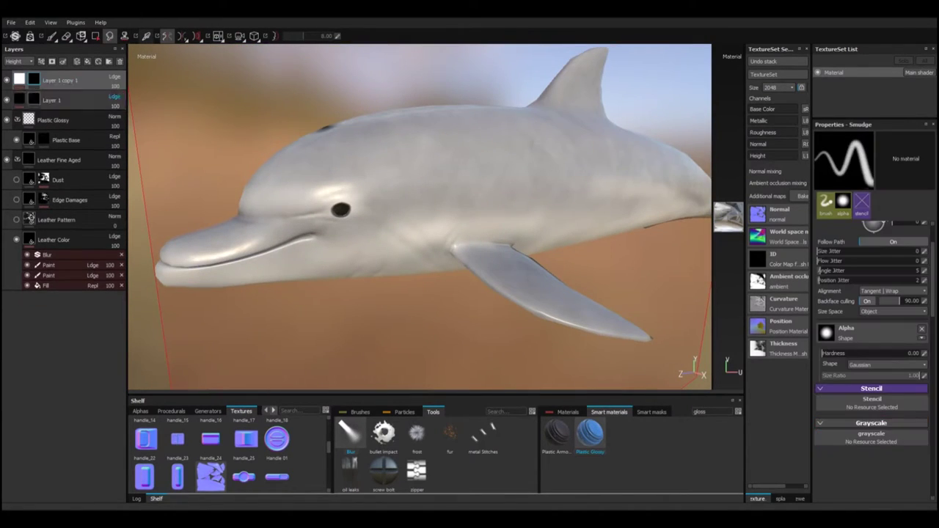
{"action": "scroll", "coordinate": [411, 205], "scroll_direction": "up", "scroll_amount": 2}
{"action": "scroll", "coordinate": [265, 147], "scroll_direction": "up", "scroll_amount": 2}
{"action": "scroll", "coordinate": [416, 171], "scroll_direction": "up", "scroll_amount": 2}
{"action": "scroll", "coordinate": [415, 171], "scroll_direction": "down", "scroll_amount": 2}
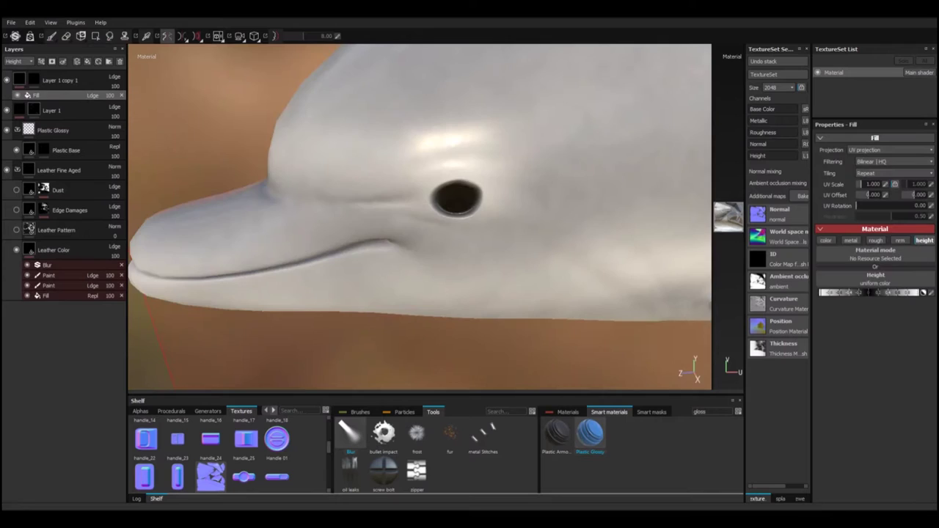
{"action": "left_click_drag", "start_coordinate": [415, 171], "coordinate": [503, 272], "text": "alt"}
{"action": "scroll", "coordinate": [503, 273], "scroll_direction": "up", "scroll_amount": 1}
{"action": "scroll", "coordinate": [418, 220], "scroll_direction": "down", "scroll_amount": 3}
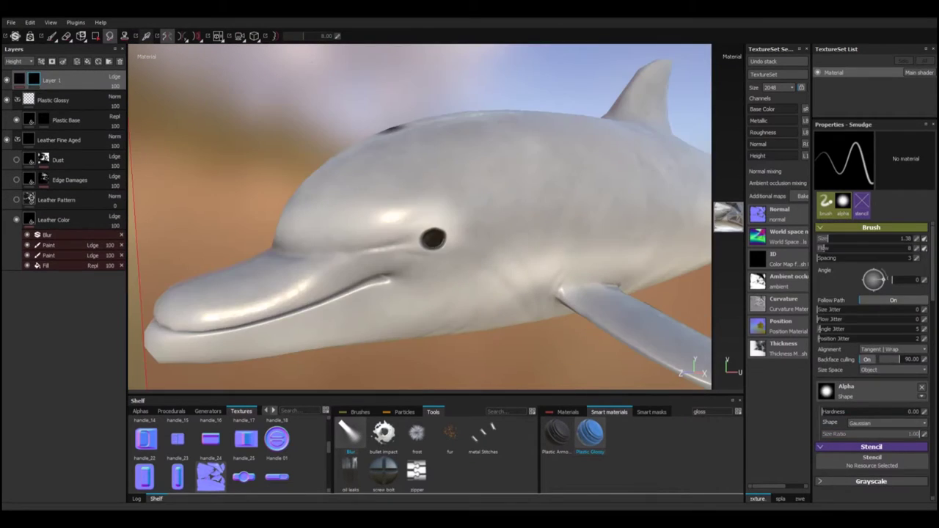
Add a new empty layer on top, then smudge a raised rim around the eye
{"action": "key", "text": "1"}
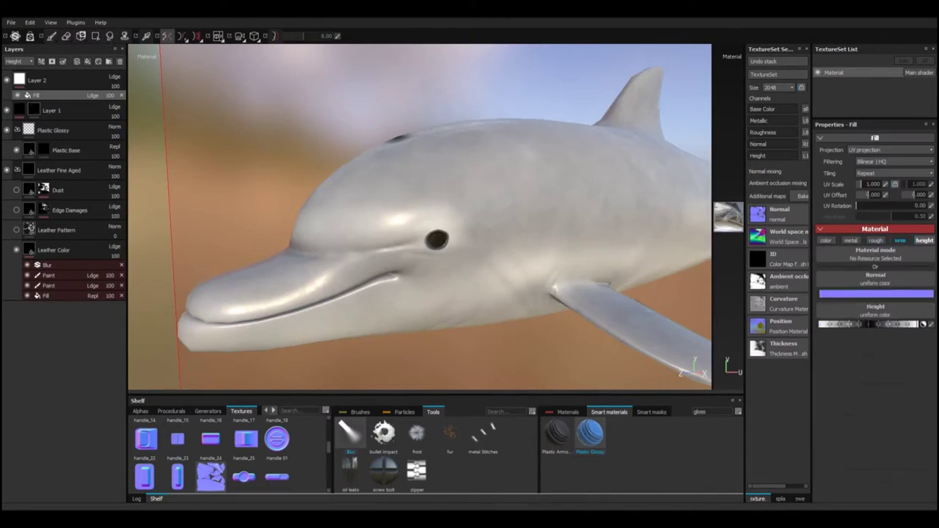
{"action": "scroll", "coordinate": [418, 220], "scroll_direction": "up", "scroll_amount": 2}
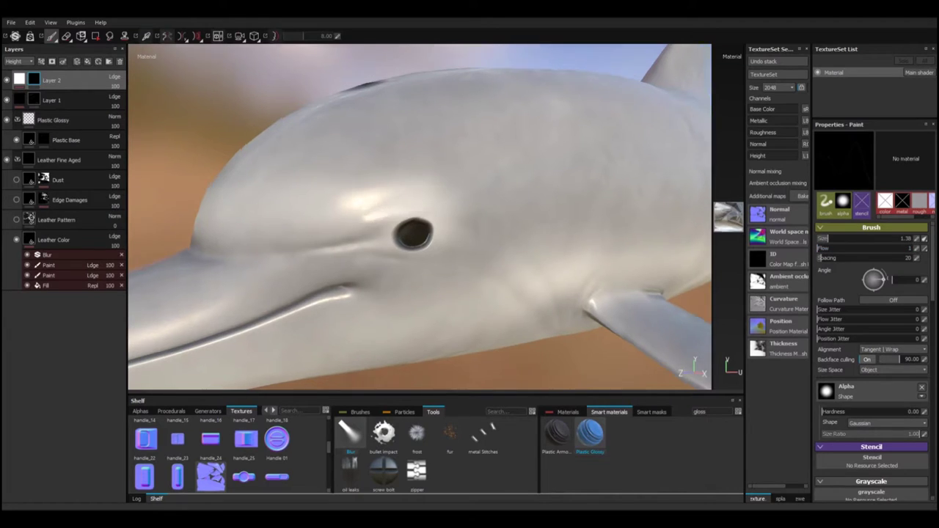
{"action": "mouse_move", "coordinate": [455, 243]}
{"action": "left_mouse_down", "text": "alt"}
{"action": "mouse_move", "coordinate": [482, 212]}
{"action": "mouse_move", "coordinate": [543, 264]}
{"action": "mouse_move", "coordinate": [575, 240]}
{"action": "mouse_move", "coordinate": [531, 233]}
{"action": "mouse_move", "coordinate": [530, 213]}
{"action": "left_mouse_up", "text": "alt"}
{"action": "scroll", "coordinate": [482, 294], "scroll_direction": "up", "scroll_amount": 1}
{"action": "scroll", "coordinate": [543, 272], "scroll_direction": "down", "scroll_amount": 3}
{"action": "key", "text": "5"}
{"action": "left_click_drag", "start_coordinate": [438, 253], "coordinate": [447, 231], "text": "alt"}
{"action": "scroll", "coordinate": [394, 243], "scroll_direction": "up", "scroll_amount": 5}
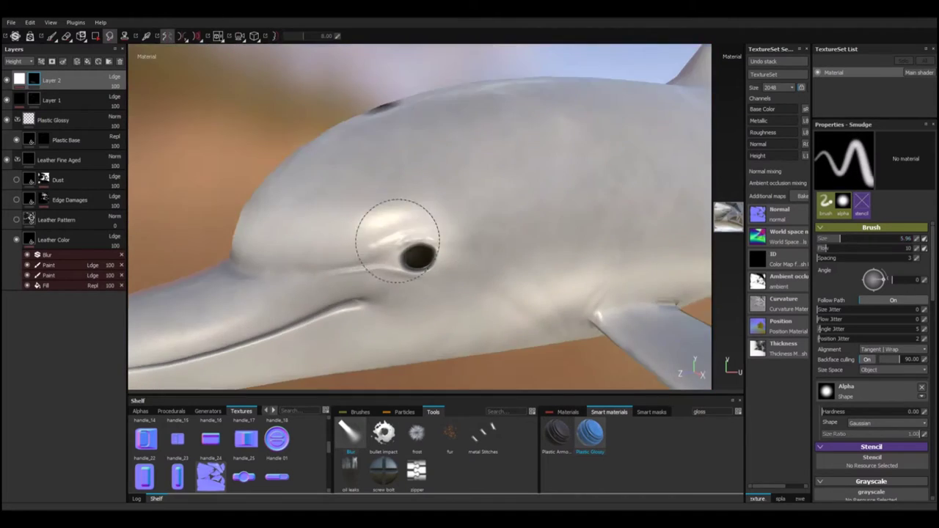
{"action": "mouse_move", "coordinate": [394, 243]}
{"action": "left_mouse_down", "text": "alt"}
{"action": "mouse_move", "coordinate": [335, 268]}
{"action": "mouse_move", "coordinate": [469, 260]}
{"action": "left_mouse_up", "text": "alt"}
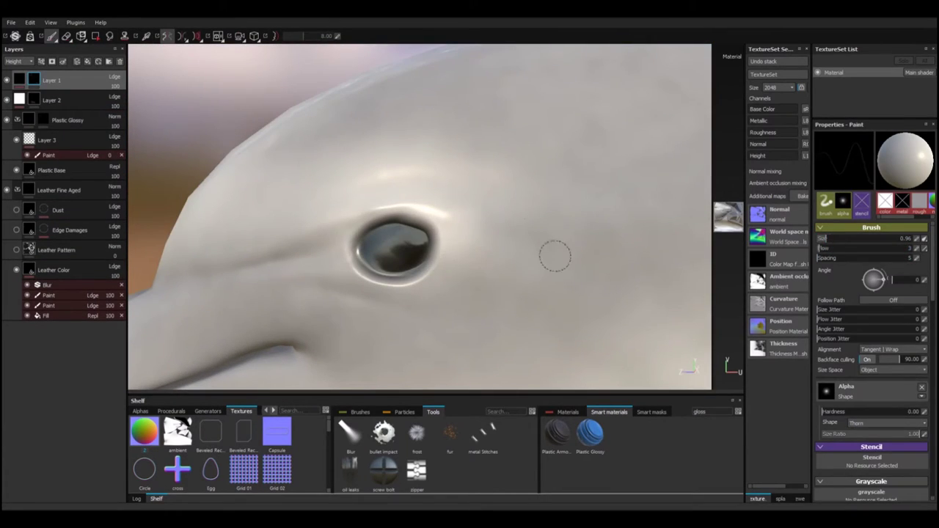
Duplicate Layer 1 as Layer 1 copy 1 and draw a straight height stroke beside the eye
{"action": "left_click_drag", "start_coordinate": [555, 255], "coordinate": [421, 291], "text": "alt"}
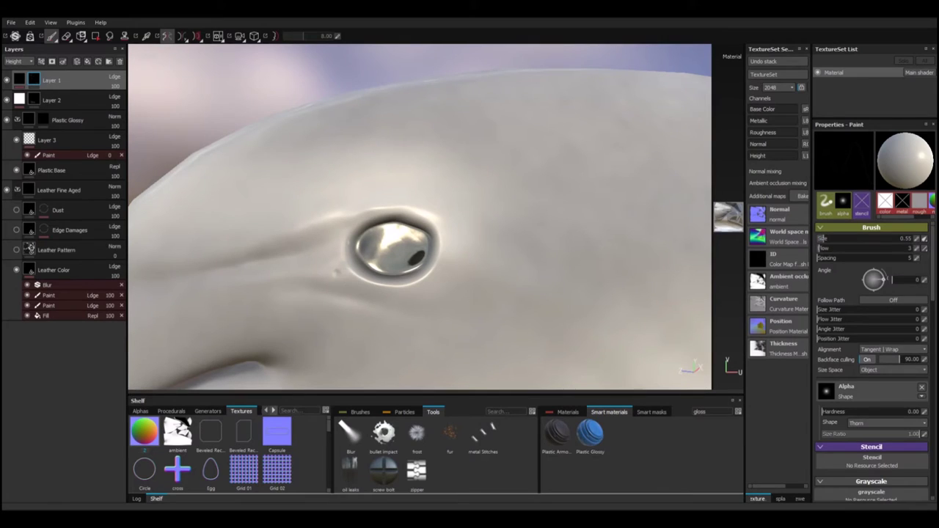
{"action": "key", "text": "ctrl+d"}
{"action": "left_click", "coordinate": [333, 274]}
{"action": "left_click", "coordinate": [363, 292], "text": "shift"}
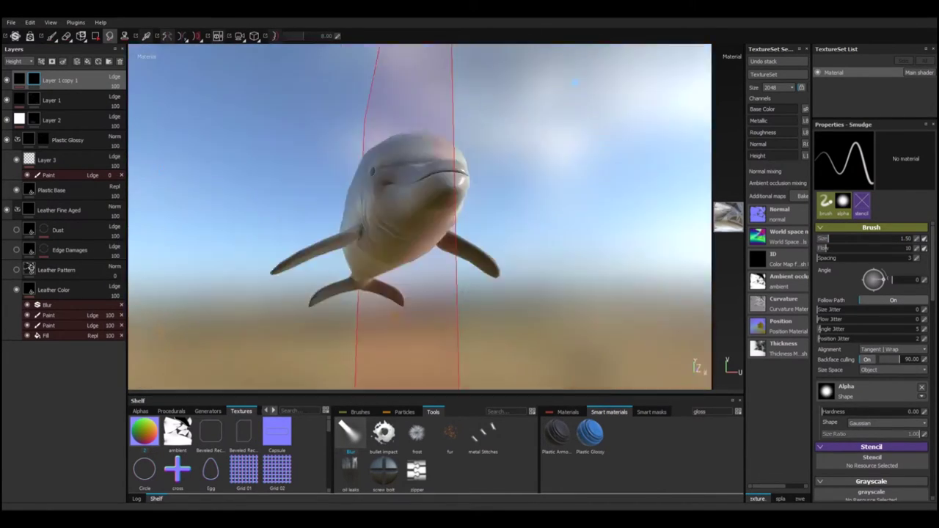
{"action": "mouse_move", "coordinate": [574, 82]}
{"action": "left_mouse_down", "text": "alt"}
{"action": "mouse_move", "coordinate": [475, 219]}
{"action": "mouse_move", "coordinate": [411, 279]}
{"action": "mouse_move", "coordinate": [415, 306]}
{"action": "mouse_move", "coordinate": [356, 226]}
{"action": "mouse_move", "coordinate": [339, 272]}
{"action": "left_mouse_up", "text": "alt"}
{"action": "key", "text": "1"}
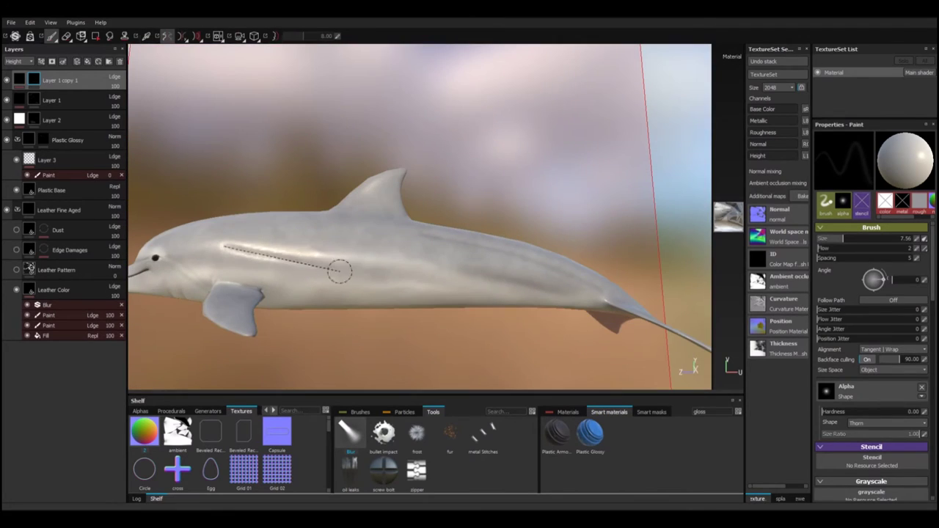
Smudge a groove along the dolphin's flank from a front-quarter view
{"action": "mouse_move", "coordinate": [397, 253]}
{"action": "left_mouse_down", "text": "alt"}
{"action": "mouse_move", "coordinate": [474, 268]}
{"action": "mouse_move", "coordinate": [514, 309]}
{"action": "left_mouse_up", "text": "alt"}
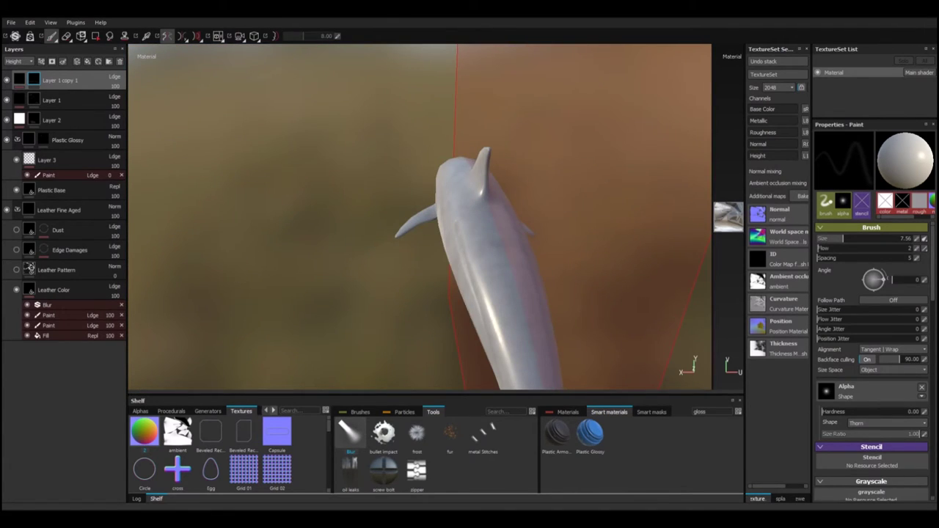
{"action": "mouse_move", "coordinate": [418, 220]}
{"action": "left_mouse_down", "text": "alt"}
{"action": "mouse_move", "coordinate": [441, 264]}
{"action": "mouse_move", "coordinate": [499, 242]}
{"action": "left_mouse_up", "text": "alt"}
{"action": "key", "text": "5"}
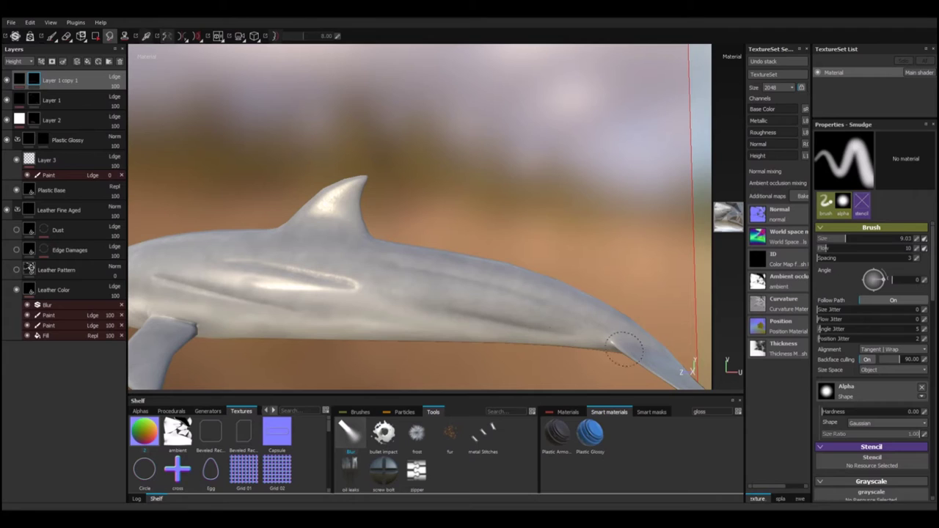
{"action": "mouse_move", "coordinate": [623, 348]}
{"action": "left_mouse_down", "text": "alt"}
{"action": "mouse_move", "coordinate": [294, 268]}
{"action": "mouse_move", "coordinate": [499, 300]}
{"action": "mouse_move", "coordinate": [367, 264]}
{"action": "left_mouse_up", "text": "alt"}
{"action": "scroll", "coordinate": [487, 304], "scroll_direction": "down", "scroll_amount": 5}
Select the Leather Color paint effect and paint colour onto the fins and tail
{"action": "left_click", "coordinate": [48, 315]}
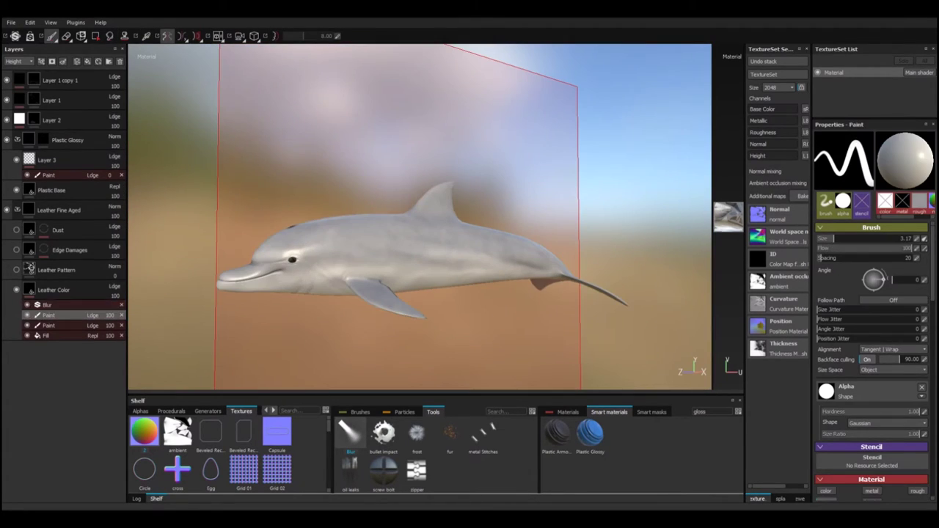
{"action": "left_click_drag", "start_coordinate": [418, 220], "coordinate": [447, 293], "text": "alt"}
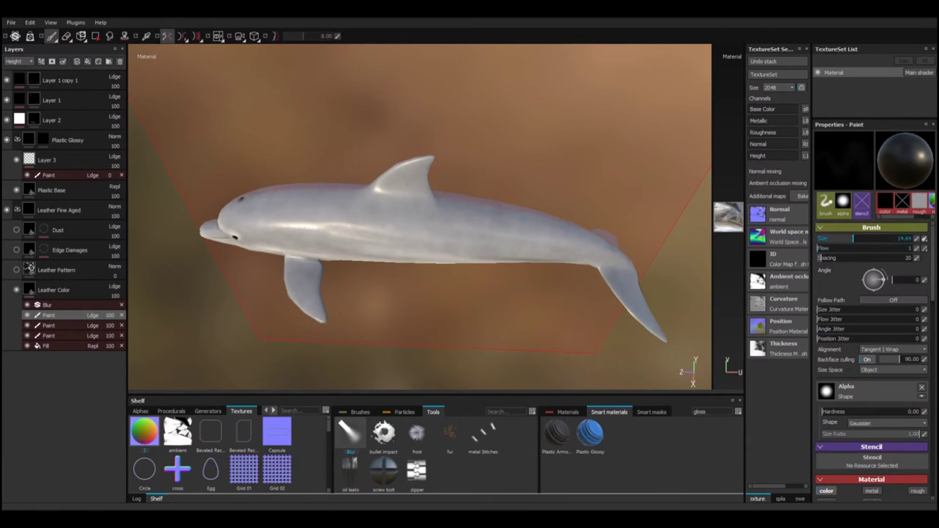
{"action": "mouse_move", "coordinate": [367, 330]}
{"action": "left_mouse_down", "text": "alt"}
{"action": "mouse_move", "coordinate": [449, 334]}
{"action": "mouse_move", "coordinate": [429, 326]}
{"action": "mouse_move", "coordinate": [418, 272]}
{"action": "mouse_move", "coordinate": [381, 220]}
{"action": "mouse_move", "coordinate": [411, 191]}
{"action": "mouse_move", "coordinate": [440, 220]}
{"action": "left_mouse_up", "text": "alt"}
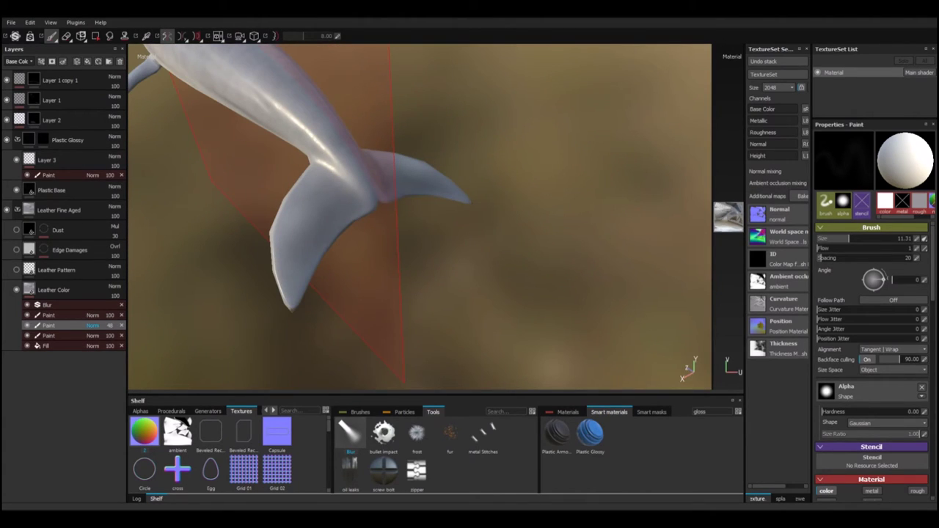
{"action": "mouse_move", "coordinate": [352, 221]}
{"action": "left_mouse_down", "text": "alt"}
{"action": "mouse_move", "coordinate": [304, 136]}
{"action": "mouse_move", "coordinate": [304, 179]}
{"action": "mouse_move", "coordinate": [330, 191]}
{"action": "left_mouse_up", "text": "alt"}
{"action": "scroll", "coordinate": [362, 217], "scroll_direction": "down", "scroll_amount": 3}
{"action": "key", "text": "5"}
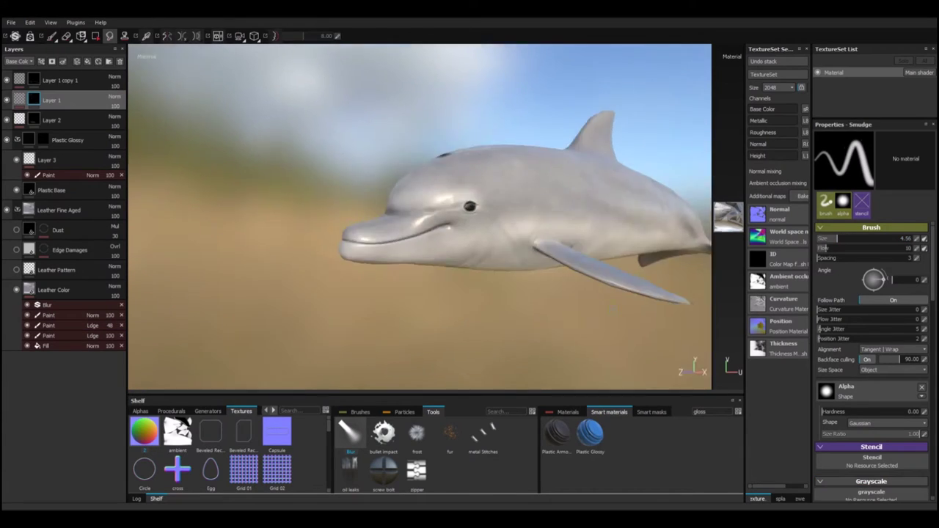
{"action": "mouse_move", "coordinate": [362, 217]}
{"action": "left_mouse_down", "text": "alt"}
{"action": "mouse_move", "coordinate": [290, 216]}
{"action": "mouse_move", "coordinate": [323, 220]}
{"action": "mouse_move", "coordinate": [337, 206]}
{"action": "mouse_move", "coordinate": [411, 220]}
{"action": "mouse_move", "coordinate": [440, 210]}
{"action": "mouse_move", "coordinate": [419, 220]}
{"action": "mouse_move", "coordinate": [525, 228]}
{"action": "left_mouse_up", "text": "alt"}
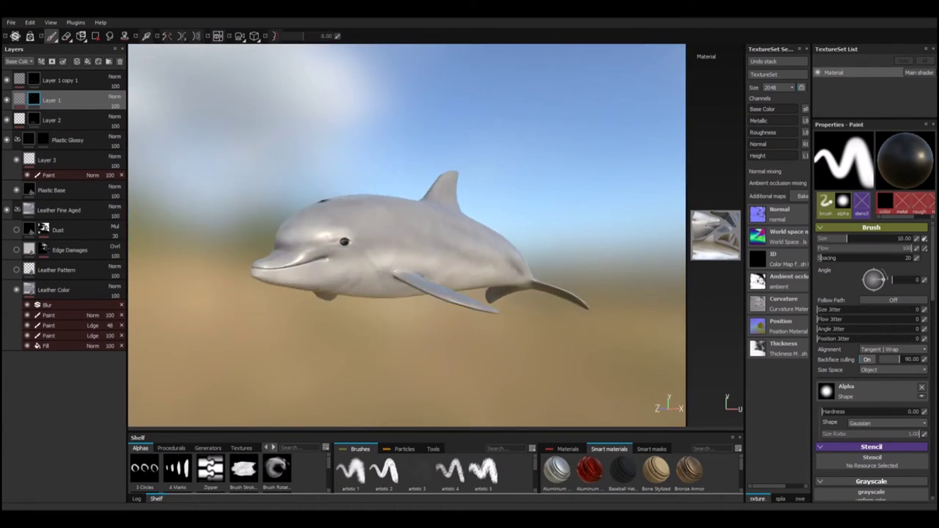
Orbit and zoom around the dolphin to inspect its head, eyes and blowhole from several angles
{"action": "left_click_drag", "start_coordinate": [407, 235], "coordinate": [572, 235], "text": "alt"}
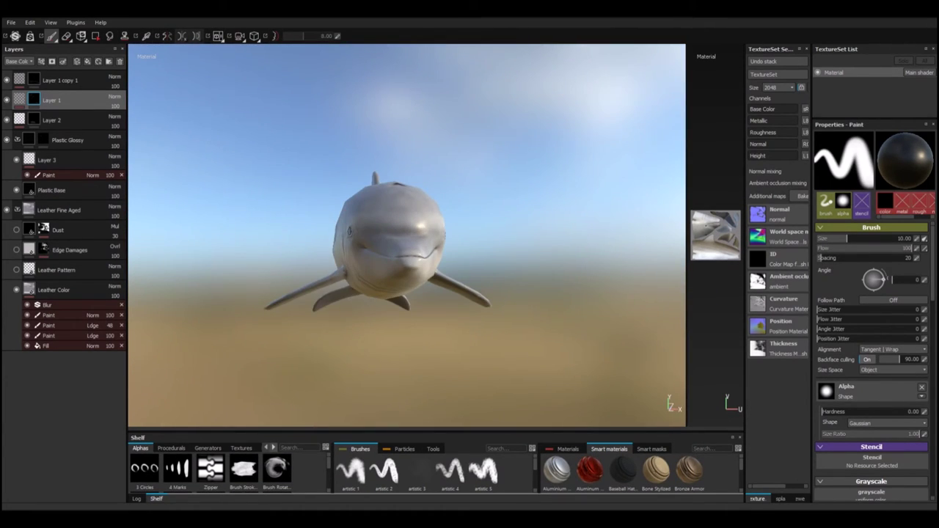
{"action": "left_click_drag", "start_coordinate": [367, 147], "coordinate": [238, 66], "text": "alt"}
{"action": "scroll", "coordinate": [573, 216], "scroll_direction": "up", "scroll_amount": 2}
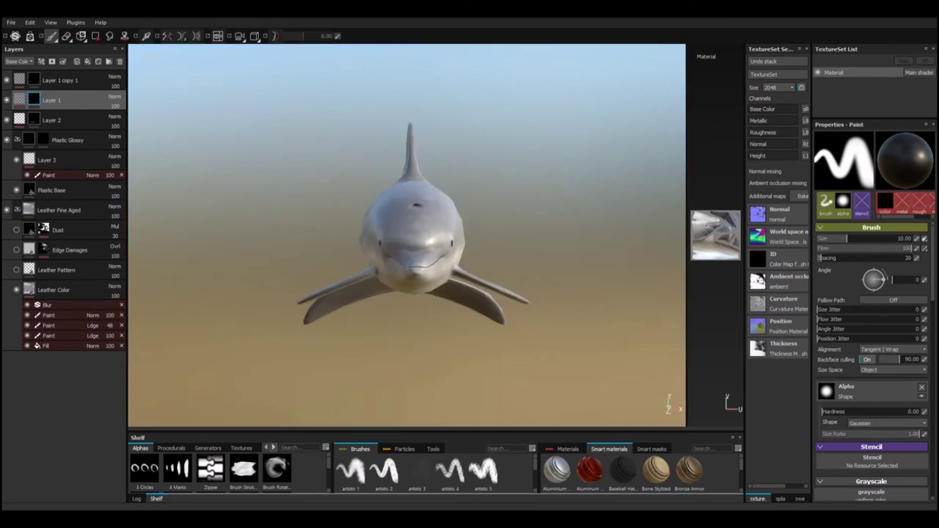
{"action": "scroll", "coordinate": [571, 210], "scroll_direction": "up", "scroll_amount": 4}
{"action": "left_click_drag", "start_coordinate": [573, 216], "coordinate": [646, 220], "text": "alt"}
{"action": "scroll", "coordinate": [407, 235], "scroll_direction": "down", "scroll_amount": 3}
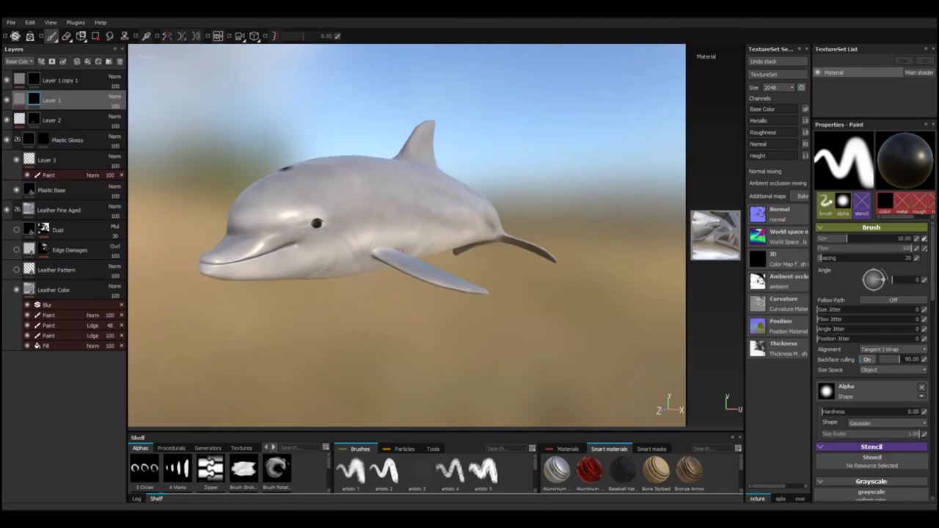